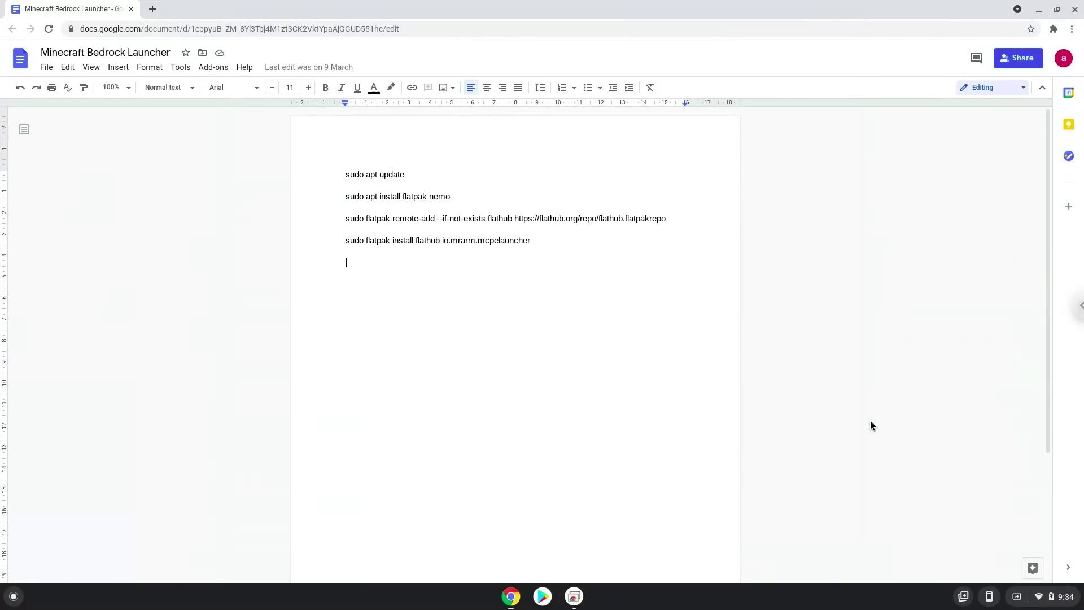
Step: Go to Settings' Advanced > Developers section and turn on the Linux development environment
click(1039, 596)
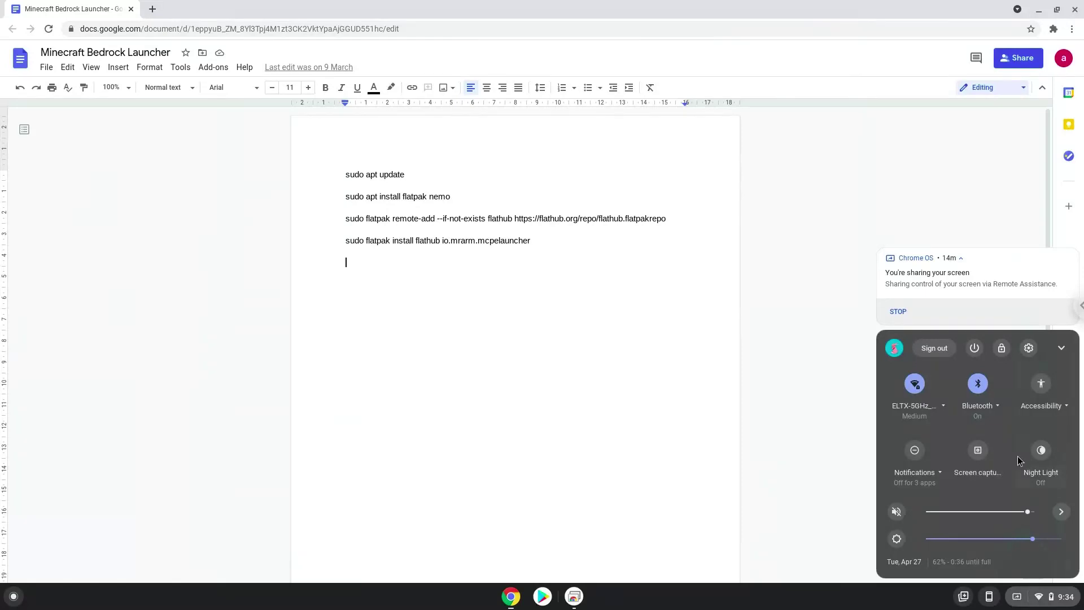
click(1028, 348)
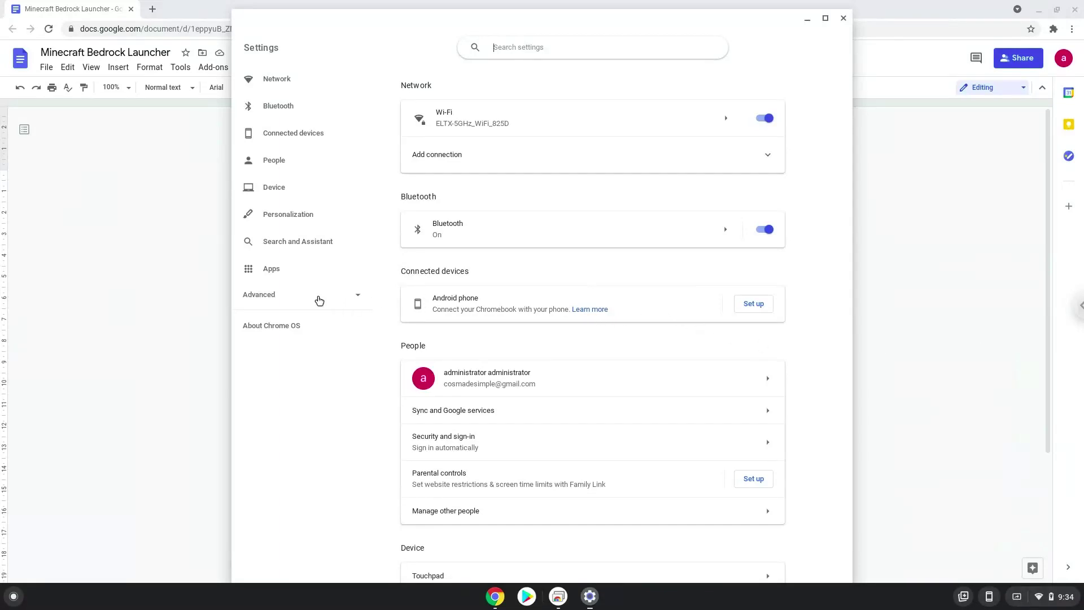
click(319, 300)
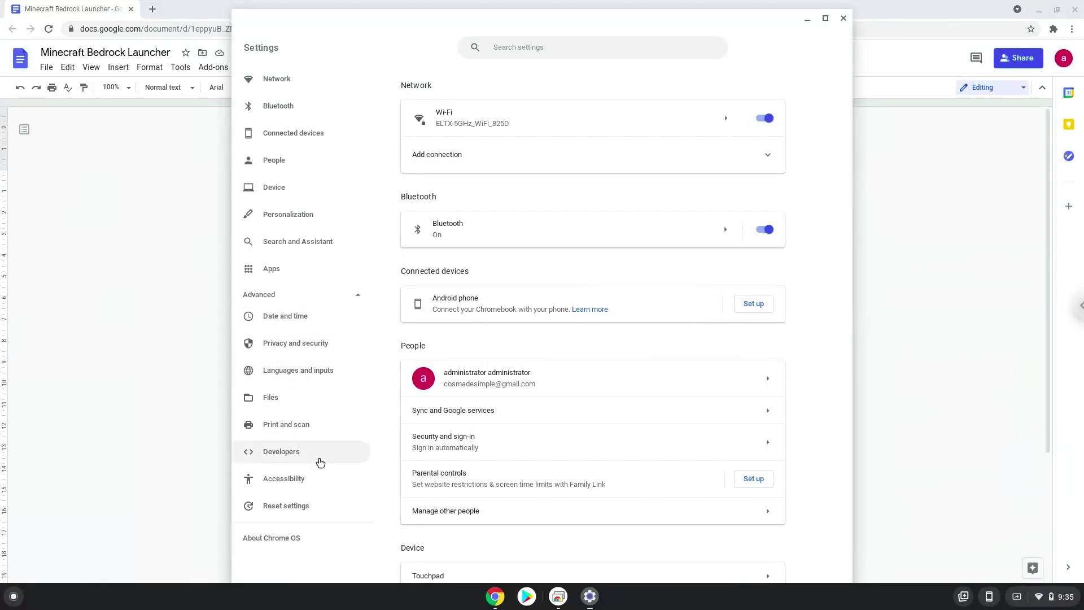
click(320, 463)
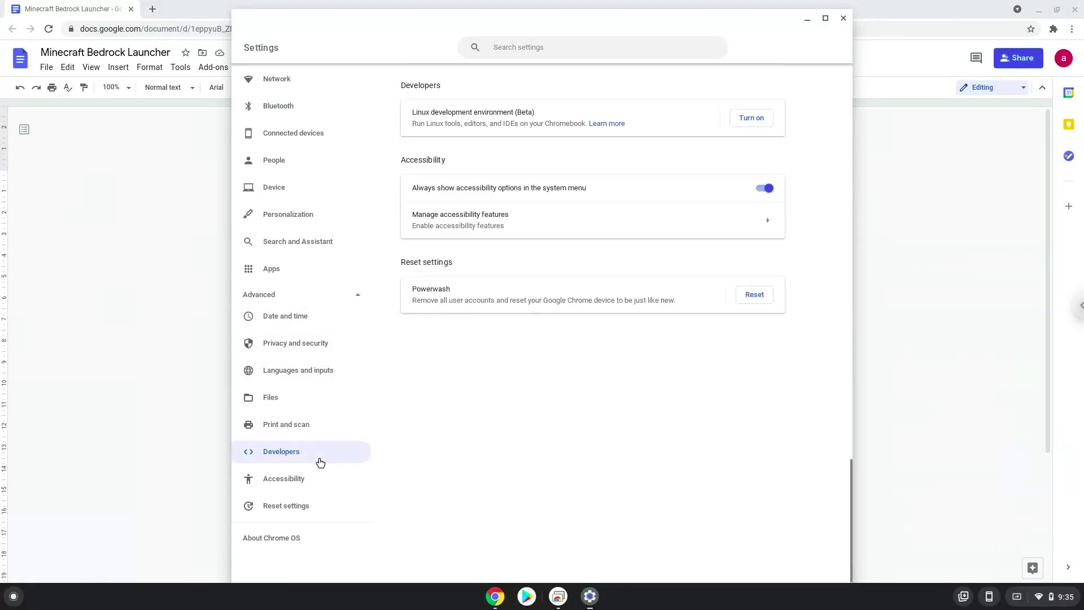
click(752, 118)
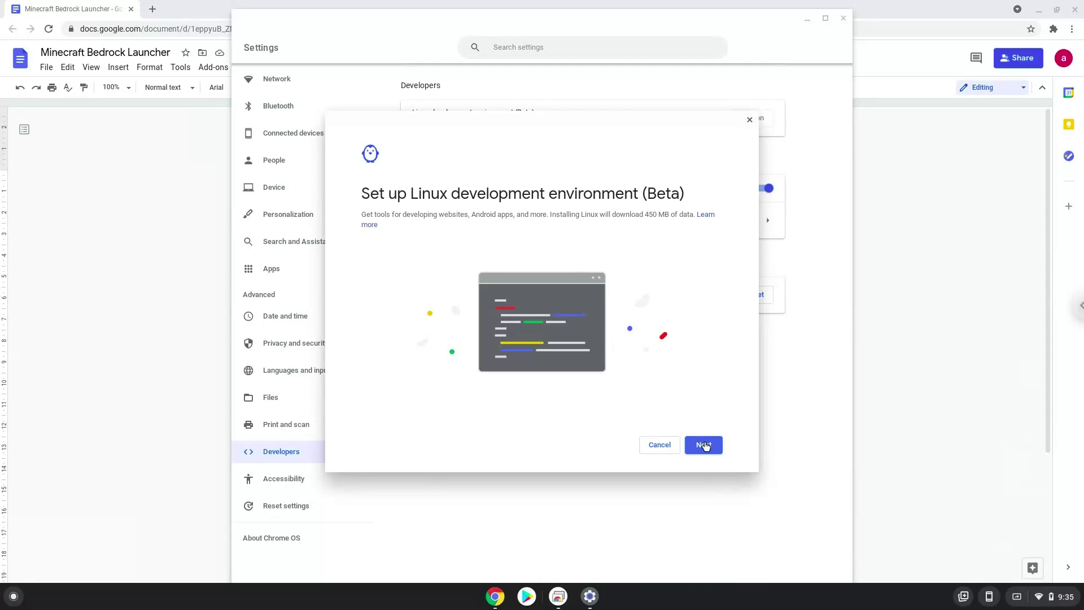
Step: Run through the Linux setup to install it, then close the new Terminal and Settings windows
click(703, 445)
click(704, 445)
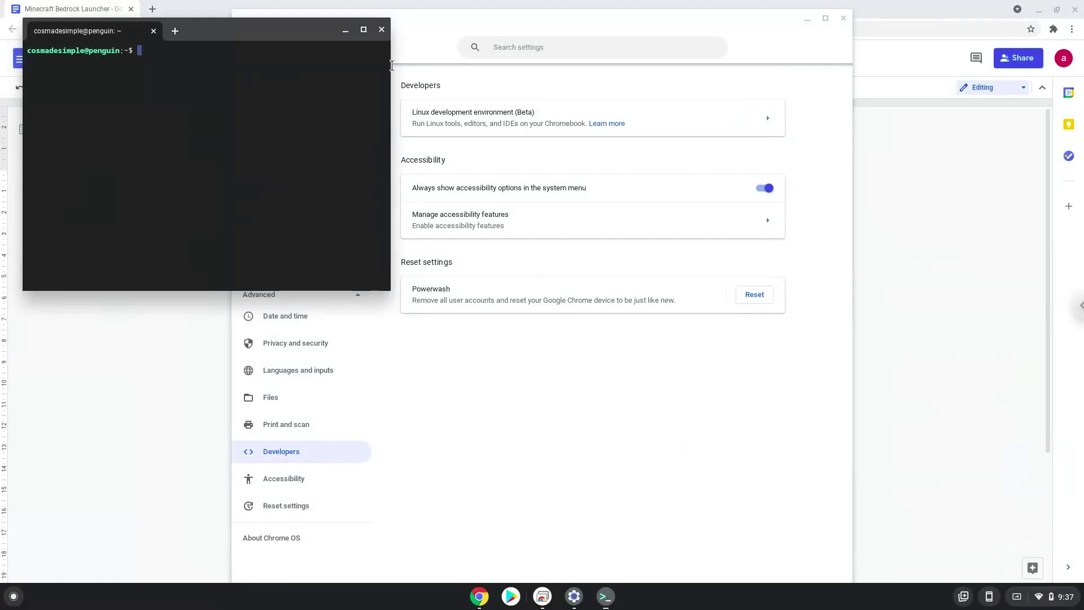
click(381, 31)
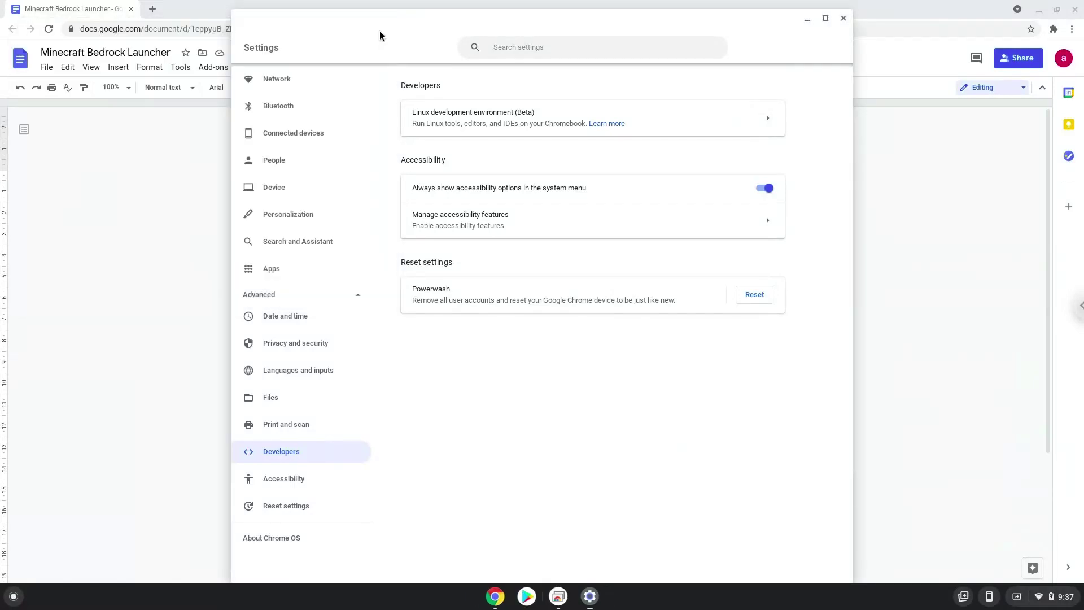
click(844, 19)
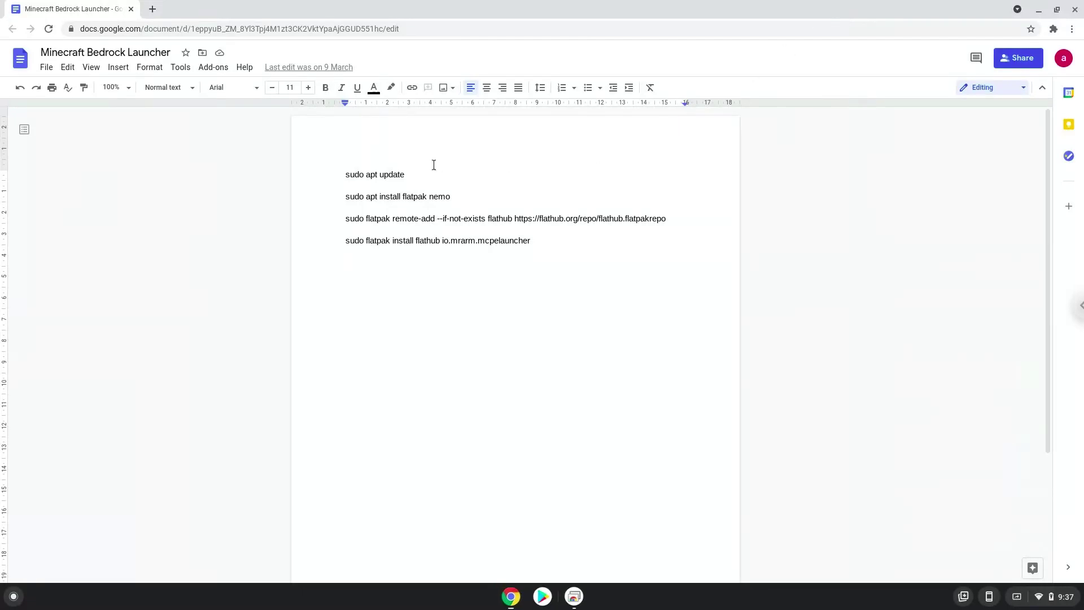
Step: Copy 'sudo apt update' from the Docs notes, run it in Terminal, and return to the notes
triple_click(389, 176)
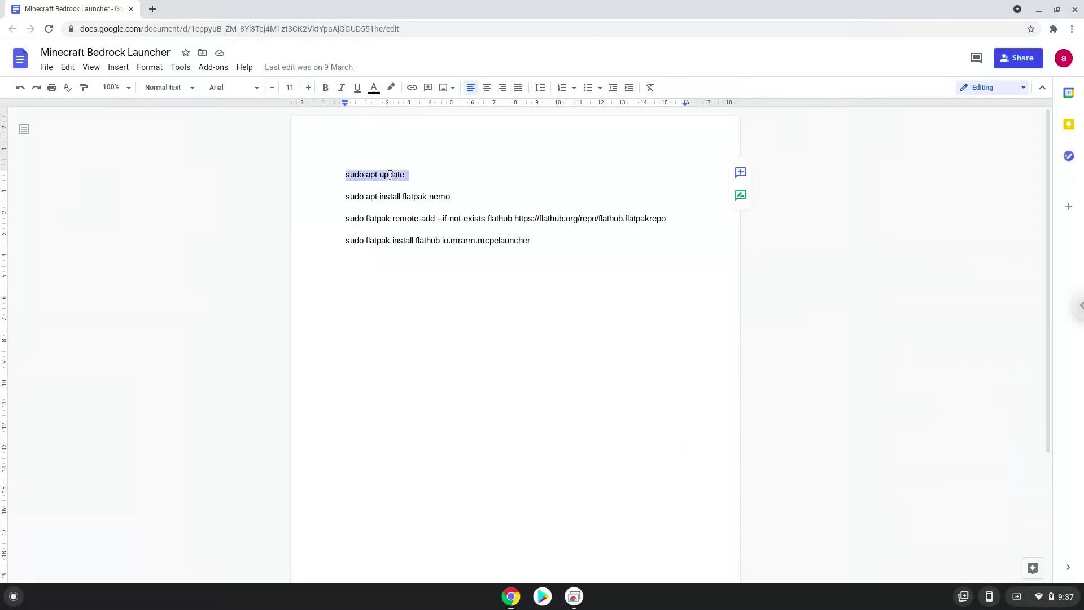
right_click(390, 176)
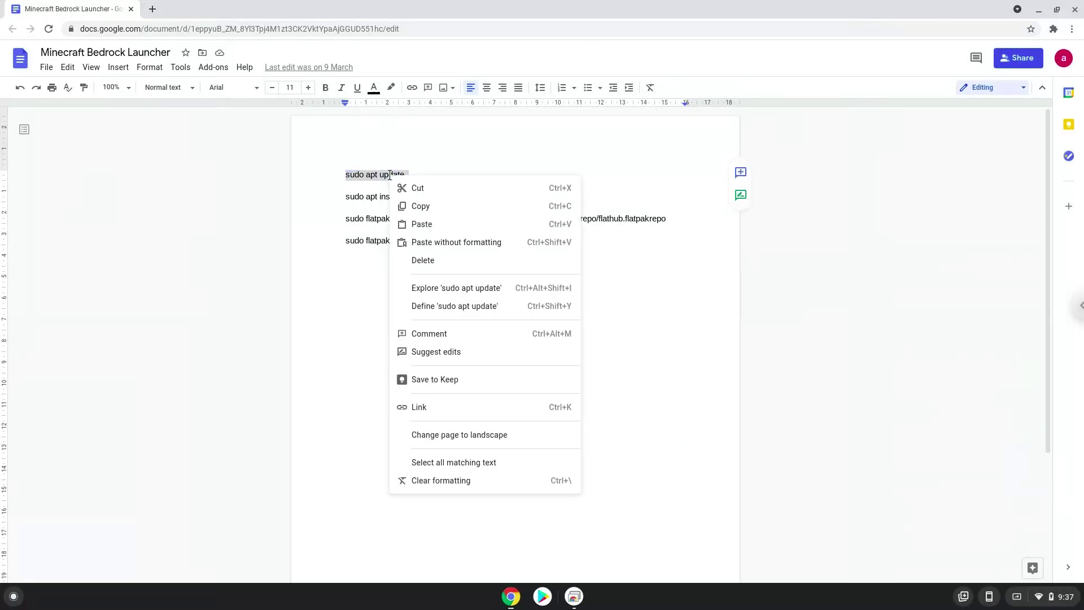
click(420, 207)
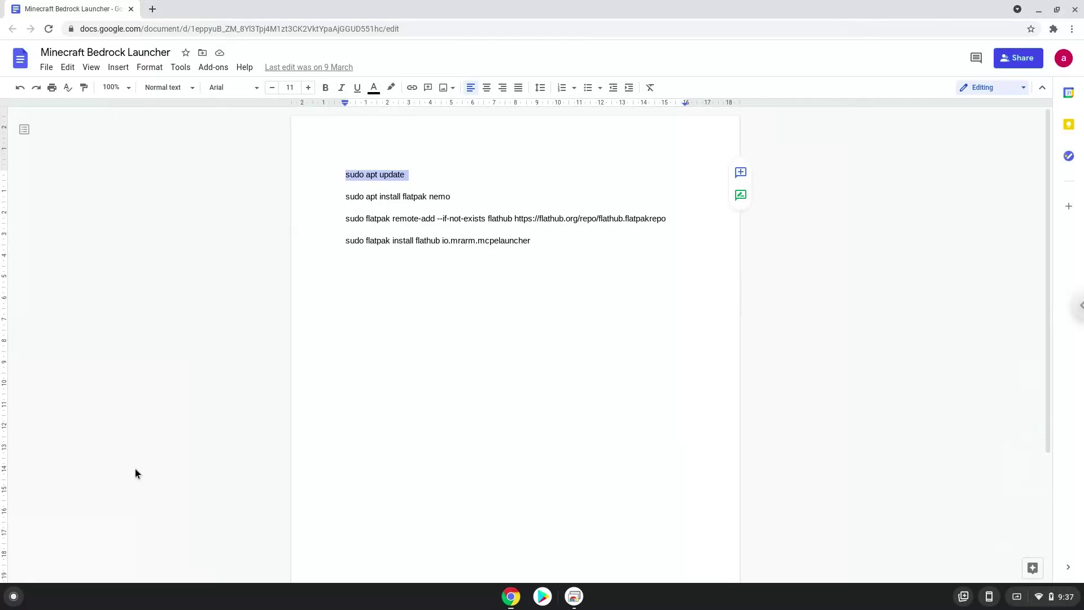
click(13, 596)
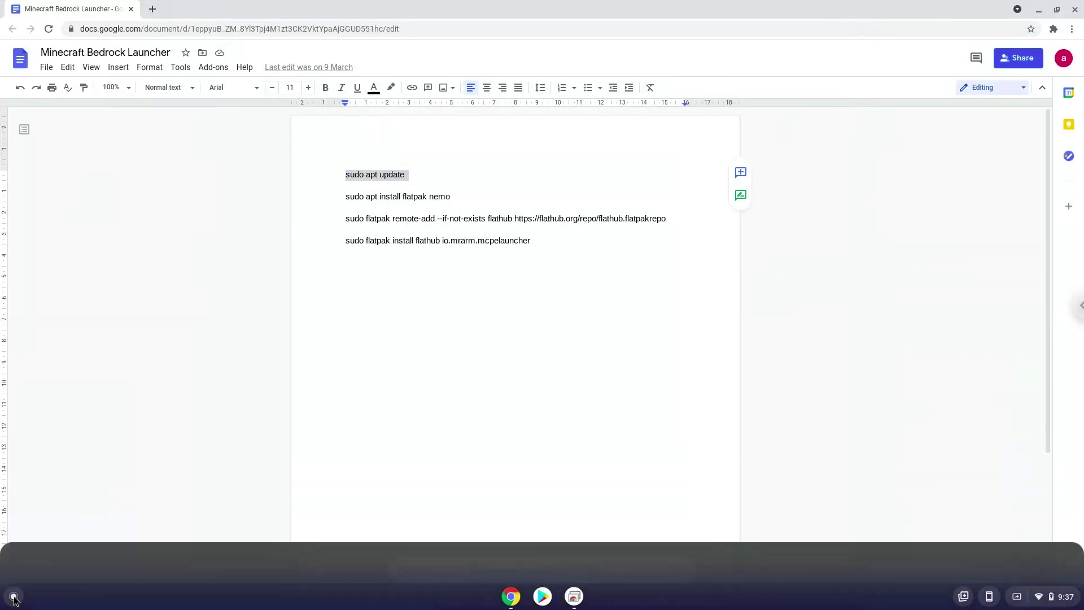
text(ter)
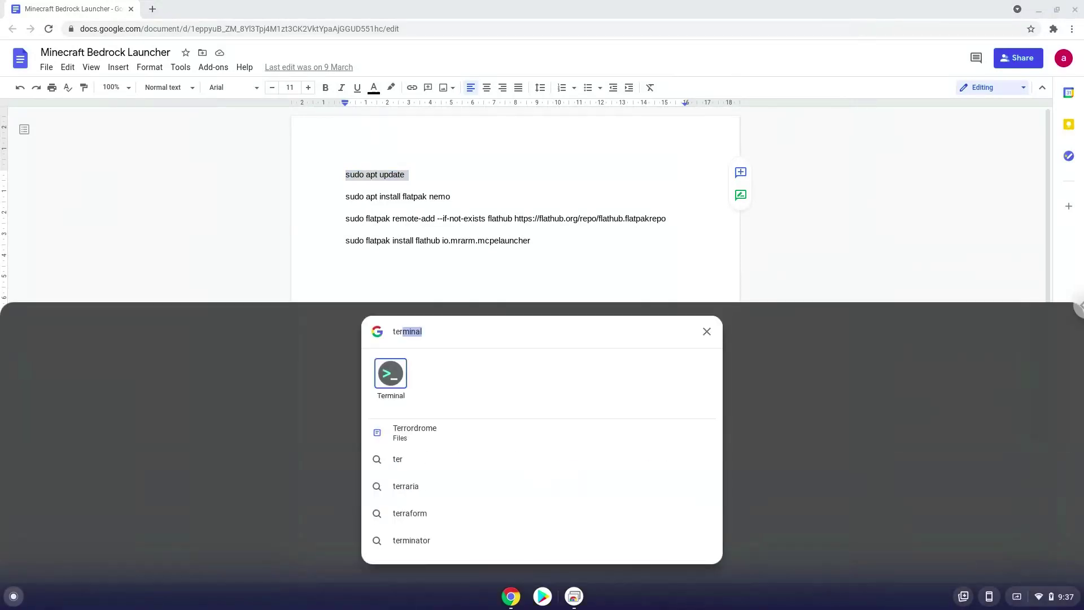
click(390, 374)
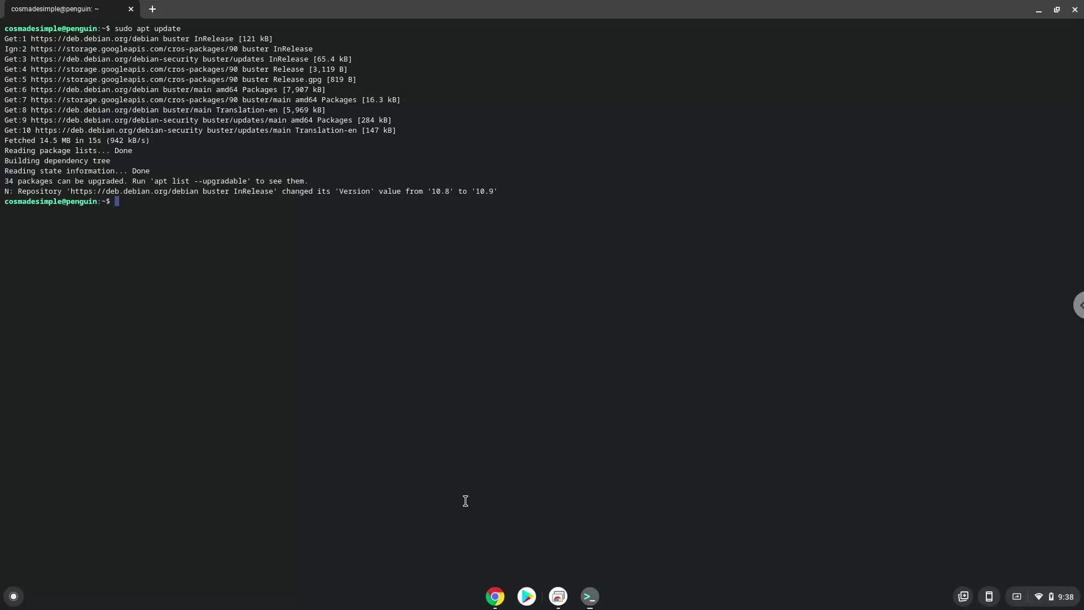
click(496, 598)
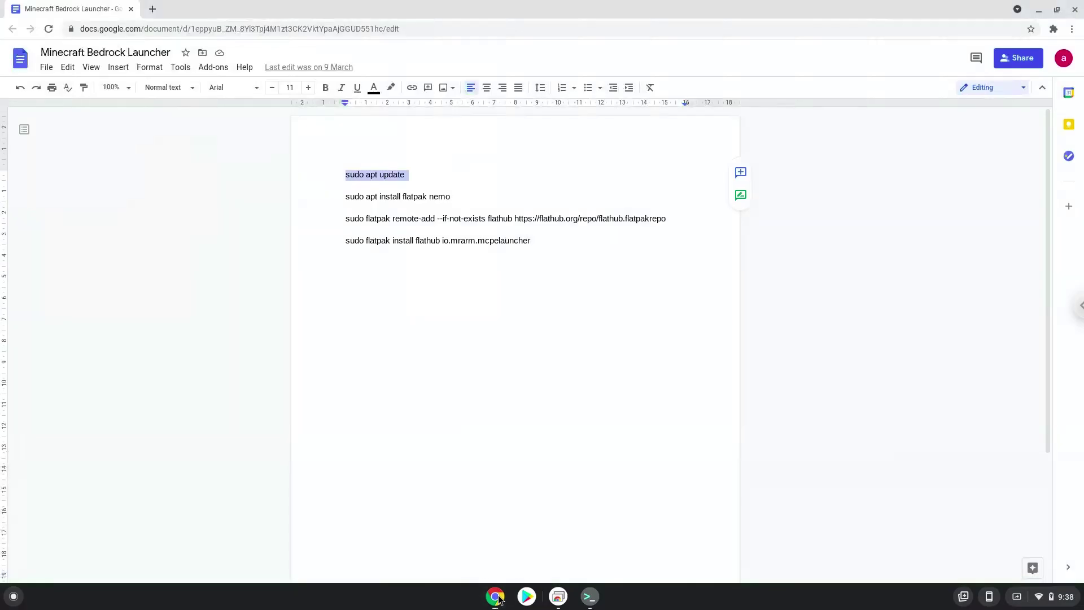
Step: Run the copied 'sudo apt install flatpak nemo' command in Terminal and confirm installation
triple_click(370, 197)
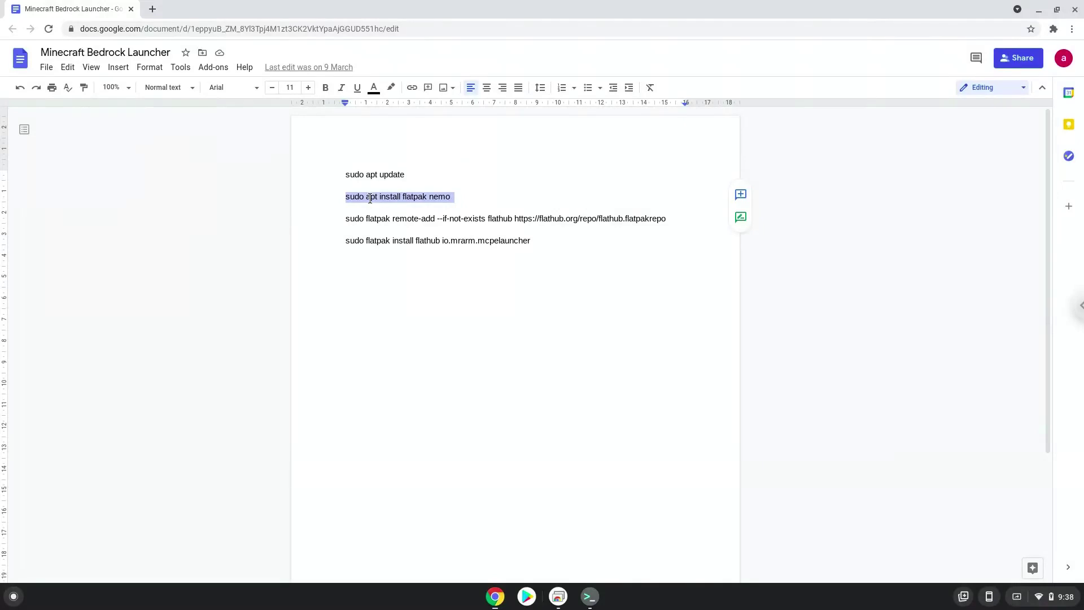
right_click(370, 199)
click(401, 230)
click(590, 596)
key(ctrl+shift+v)
key(Return)
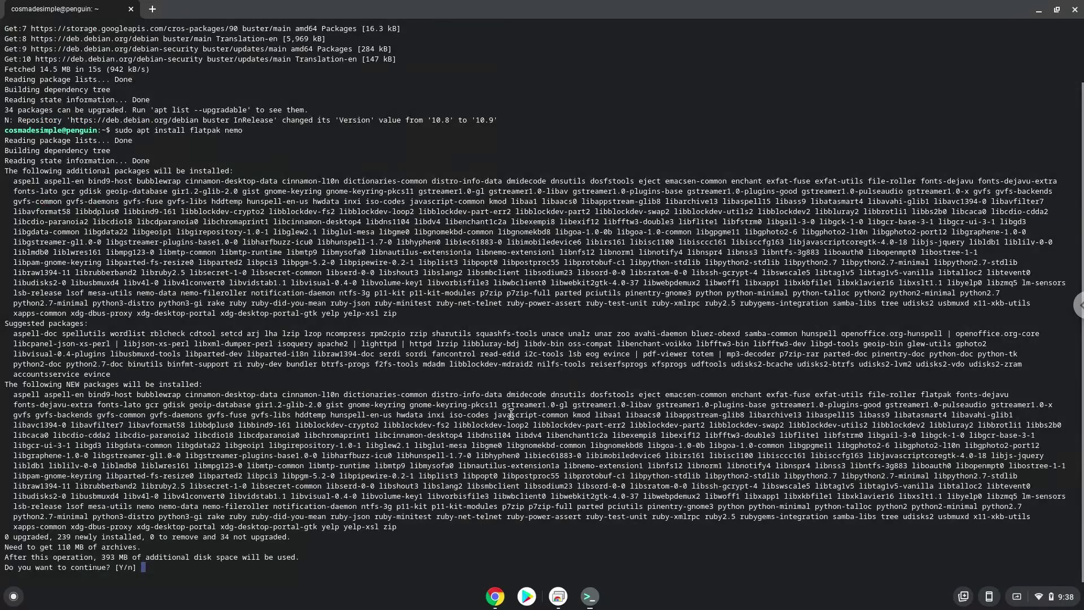
key(Return)
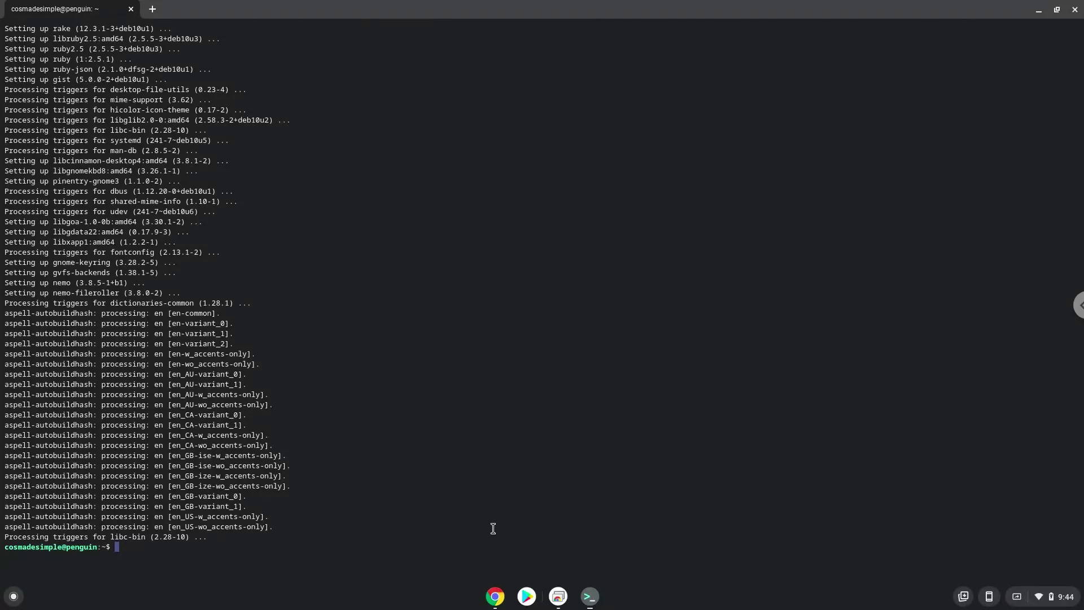
Step: Run 'sudo flatpak remote-add --if-not-exists flathub' with the flathub.flatpakrepo URL, copied from the notes
click(493, 600)
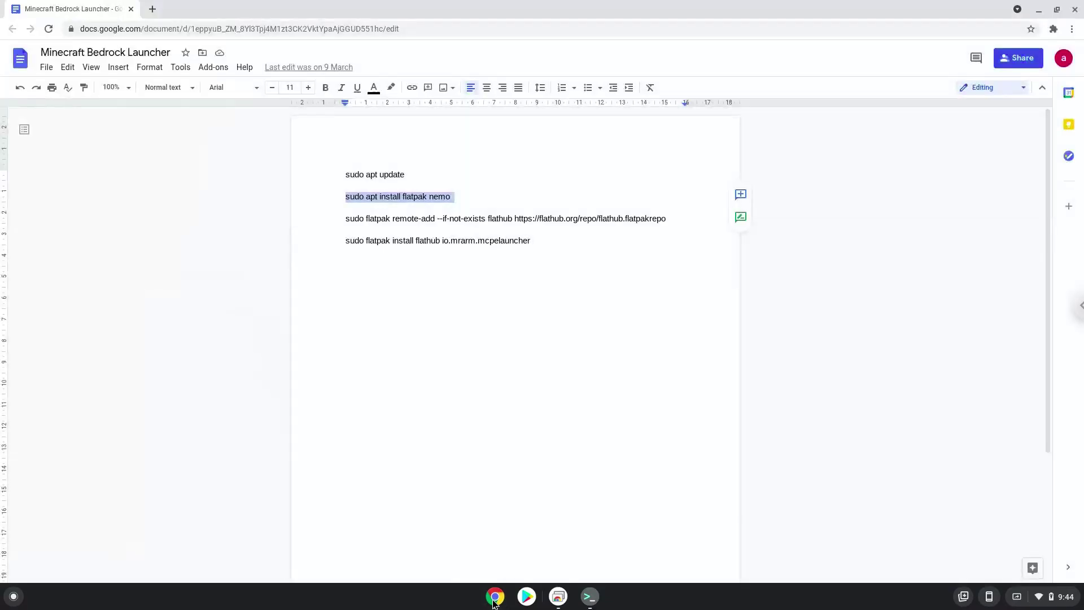
triple_click(494, 218)
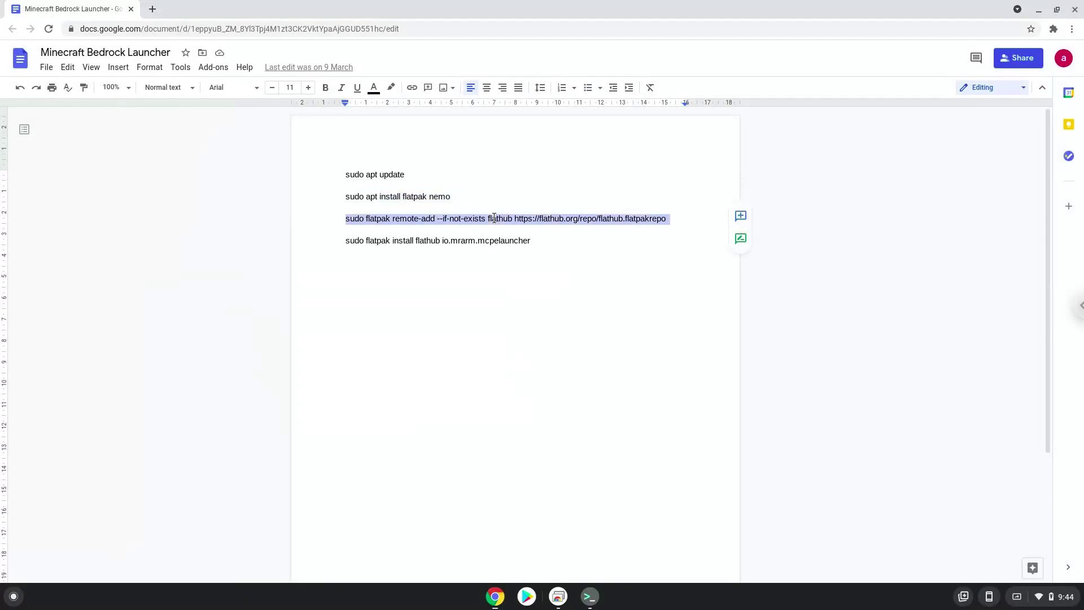
right_click(494, 218)
click(516, 246)
click(590, 597)
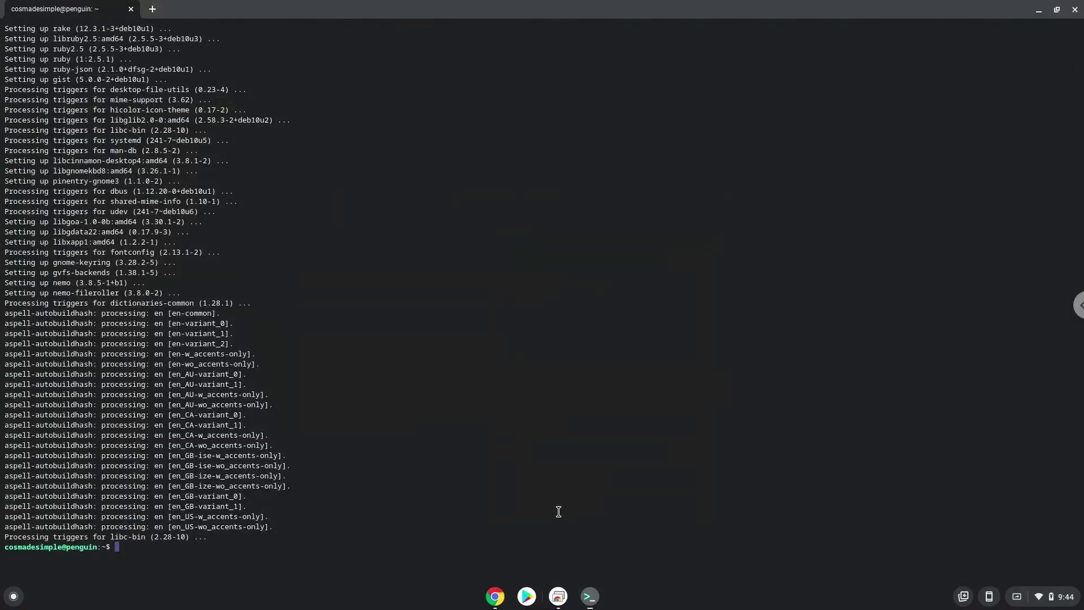
key(ctrl+shift+v)
key(Return)
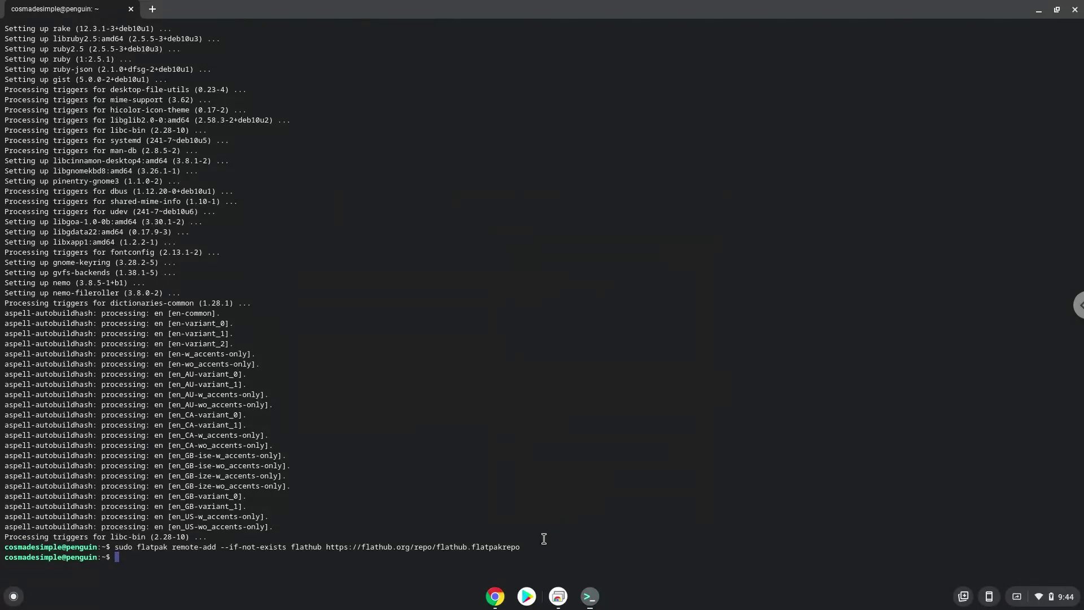
Step: Run 'sudo flatpak install flathub io.mrarm.mcpelauncher' from the notes and accept both Y/n prompts
click(495, 596)
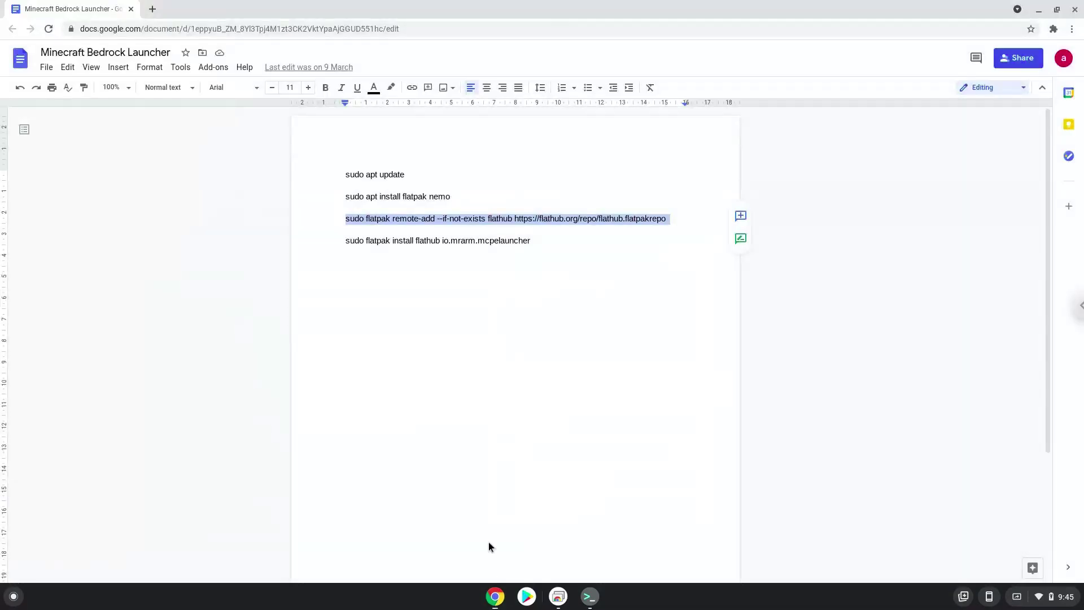
triple_click(449, 241)
right_click(449, 241)
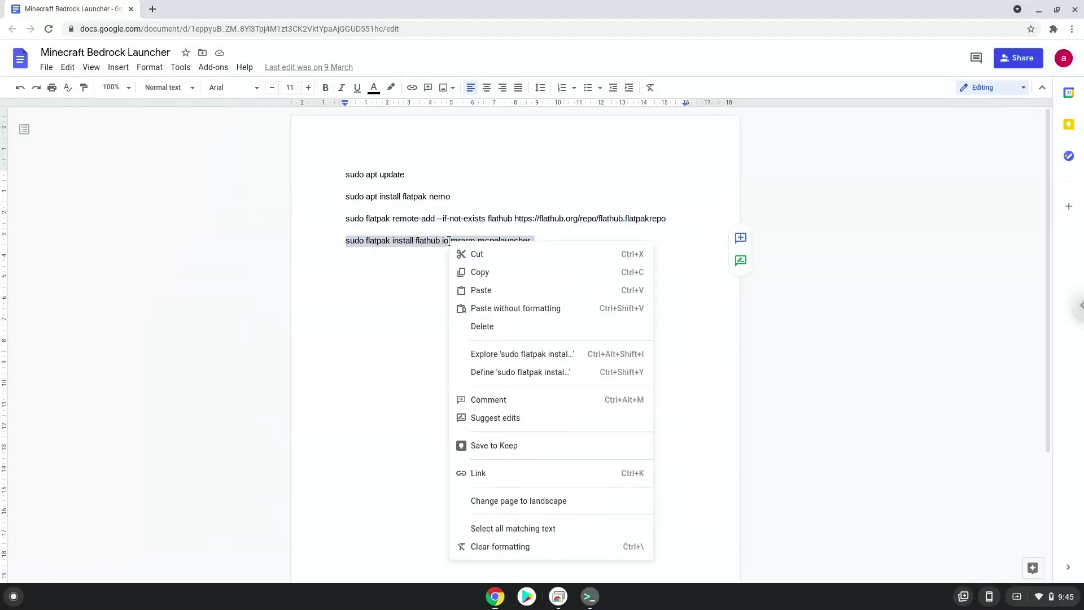
click(467, 274)
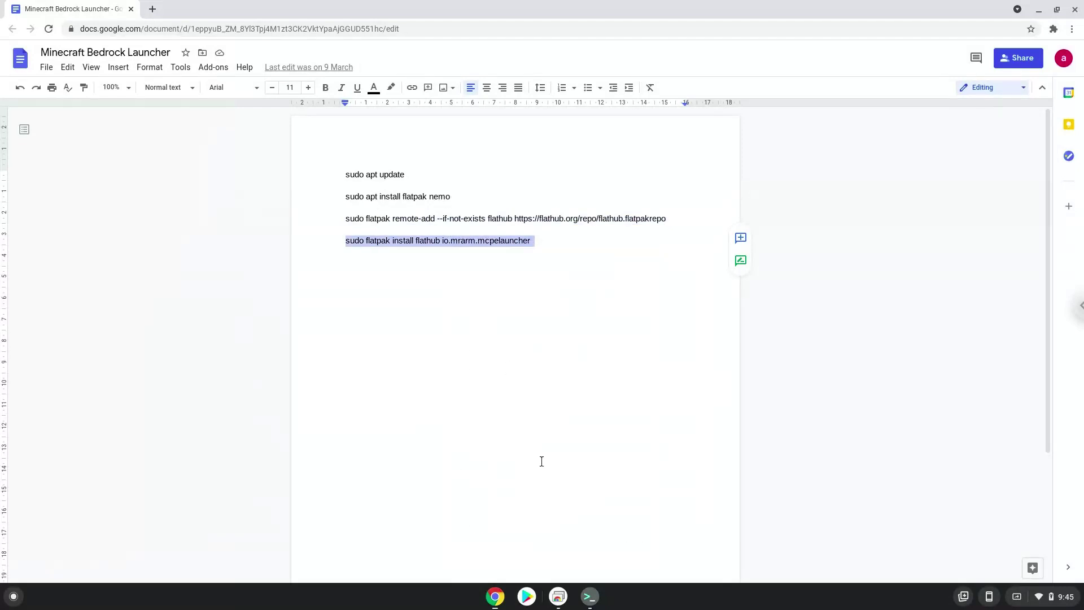
click(590, 596)
key(ctrl+shift+v)
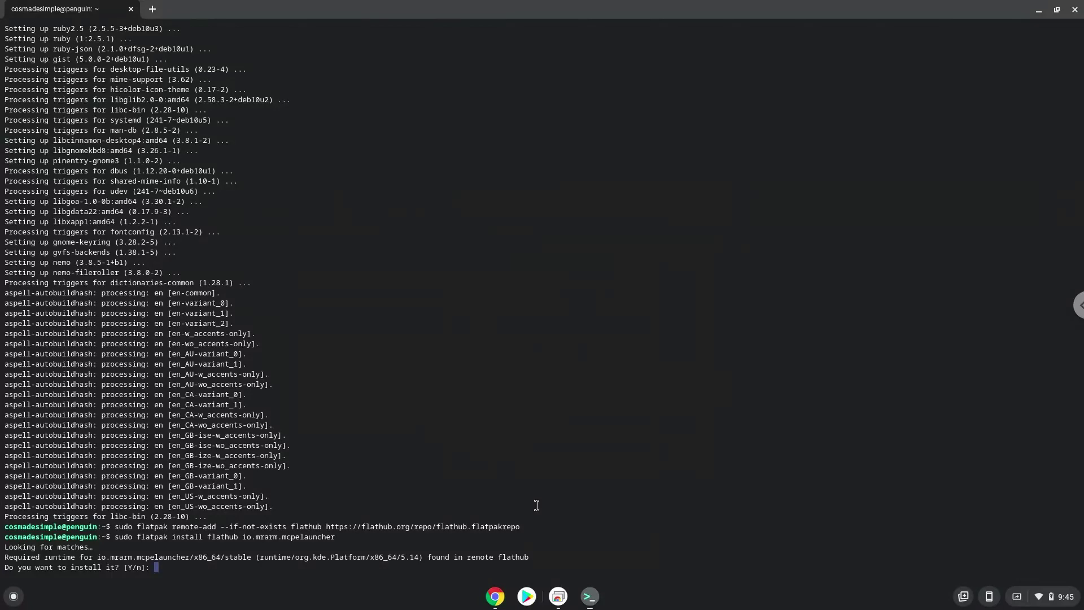
key(Return)
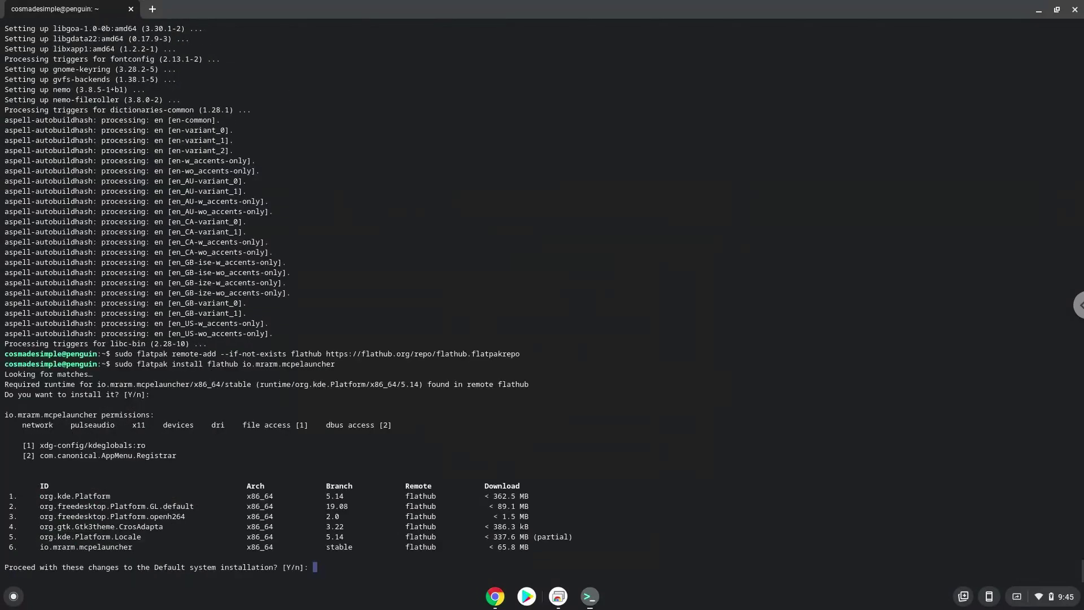
key(Return)
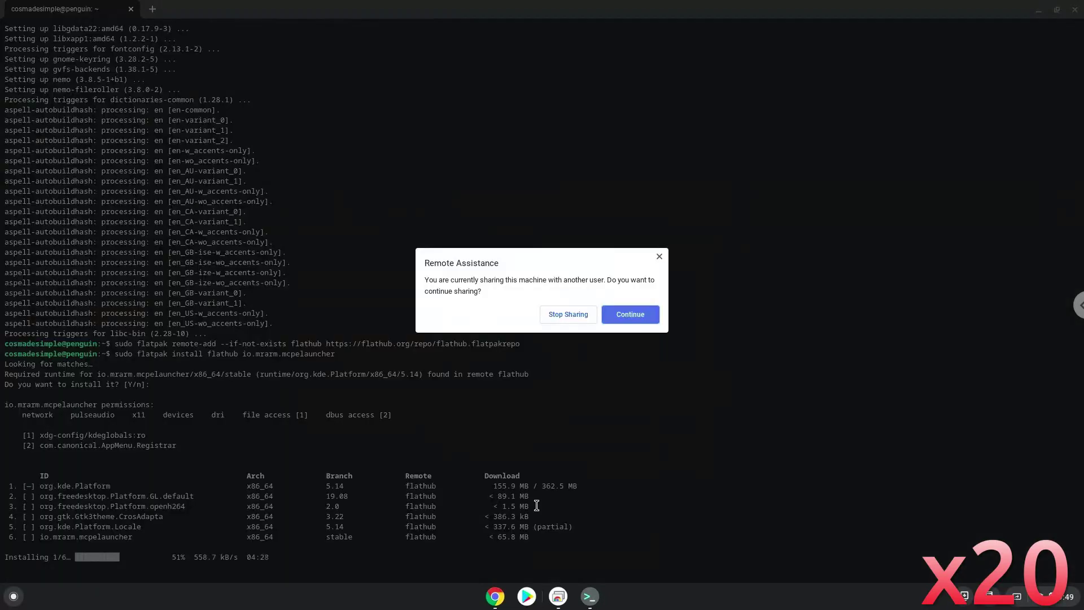
Step: Continue past the remote-sharing prompt until Terminal reports 'Installation complete.'
click(631, 312)
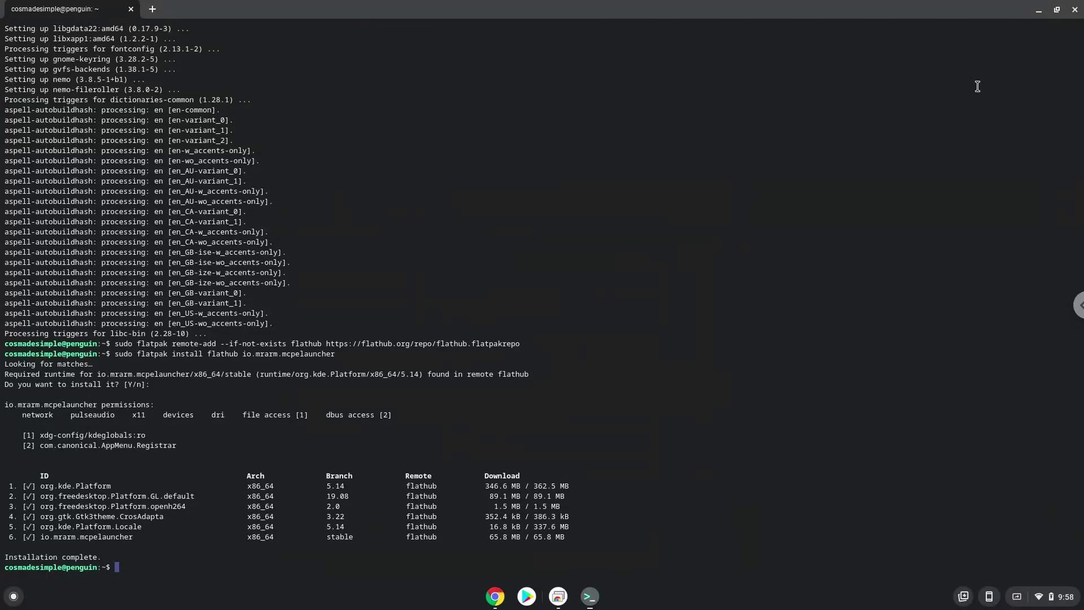
Step: Close Terminal, confirming Leave, and close the Google Docs Chrome window
click(1073, 10)
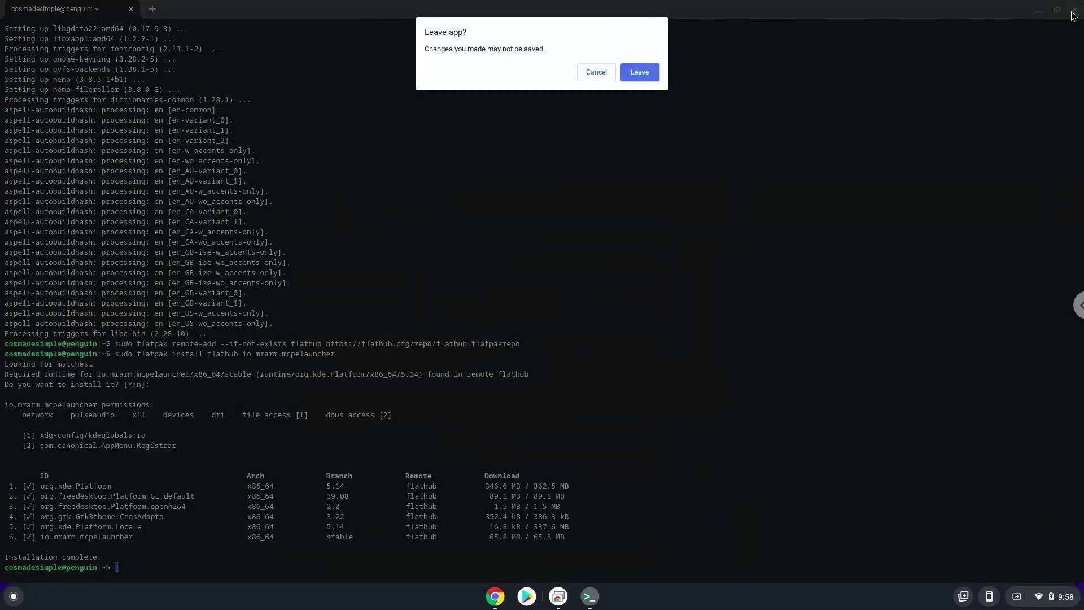
click(644, 73)
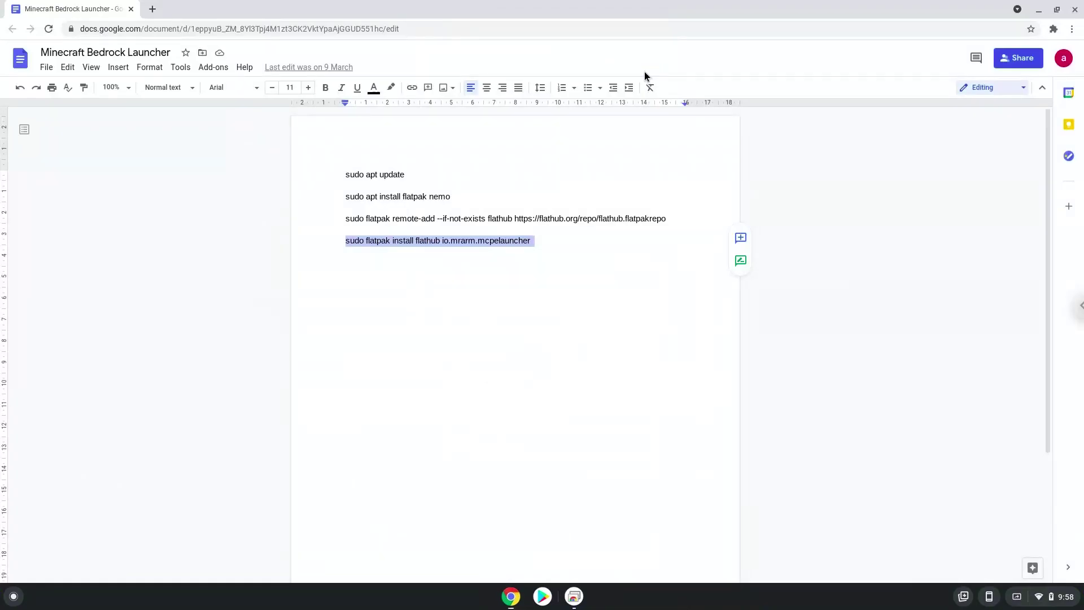
click(1075, 10)
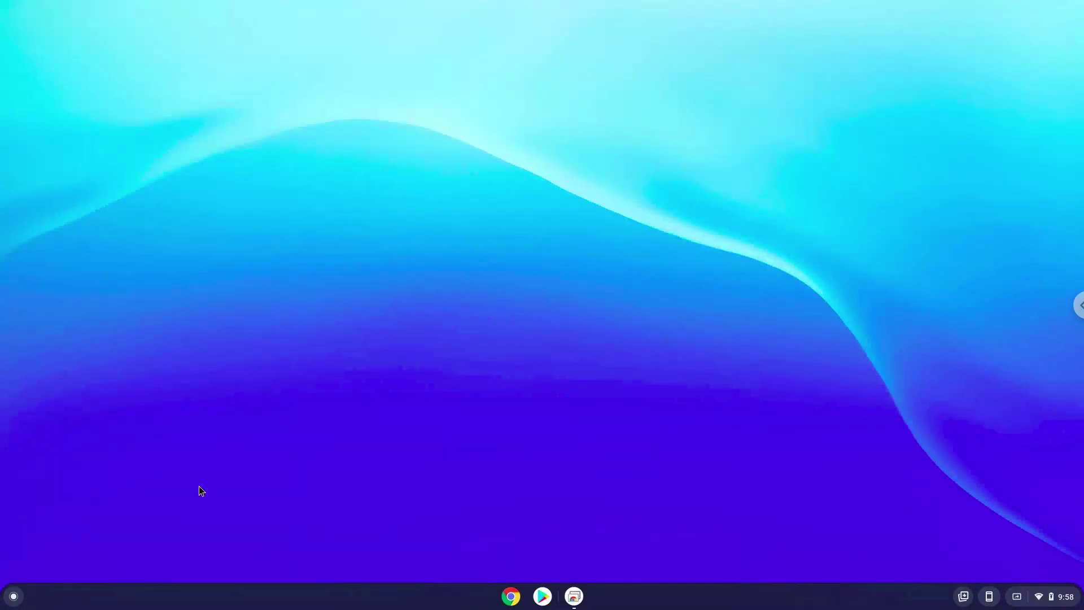
Step: Launch Minecraft Bedrock from the Linux apps folder on the launcher's second page
click(14, 596)
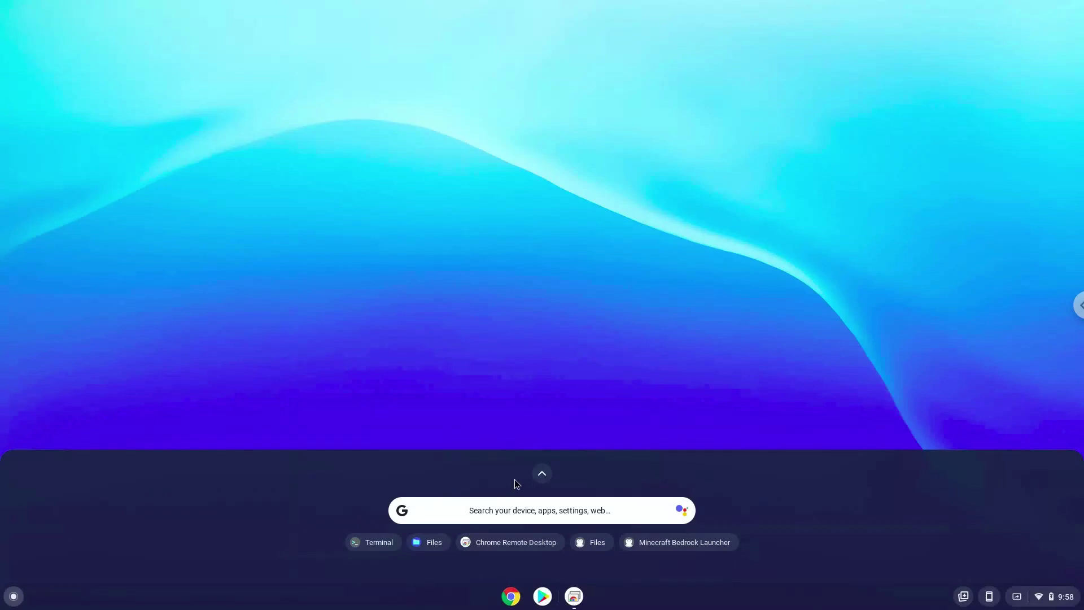
click(542, 475)
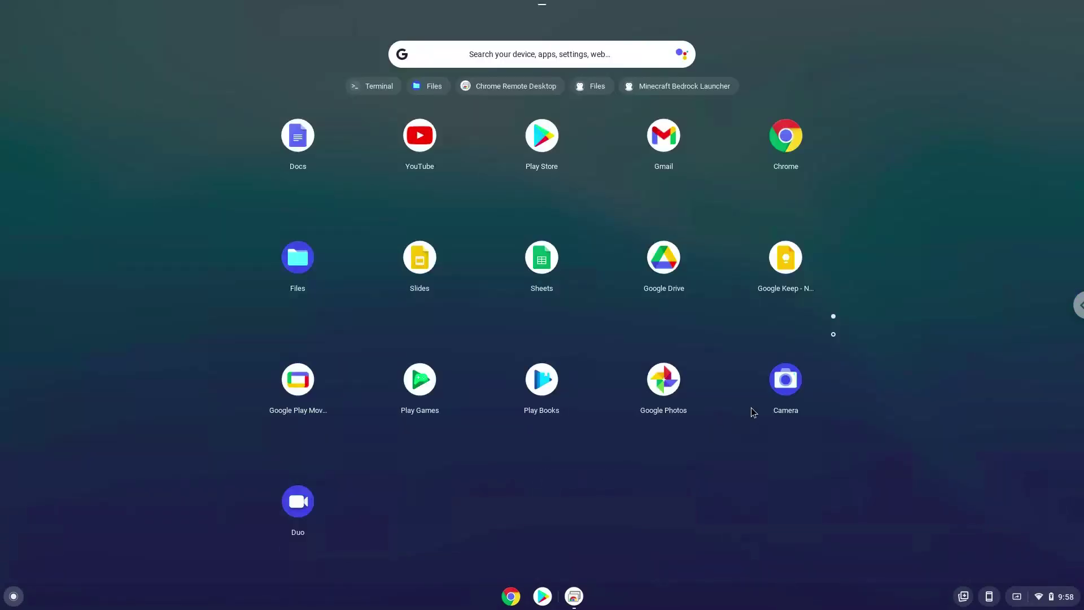
click(833, 335)
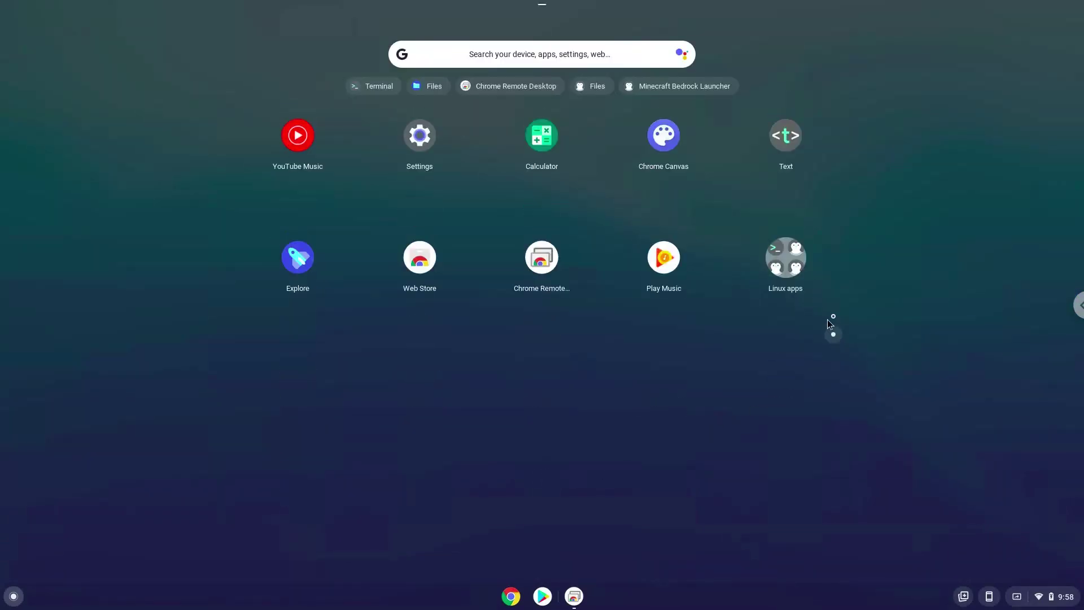
click(793, 267)
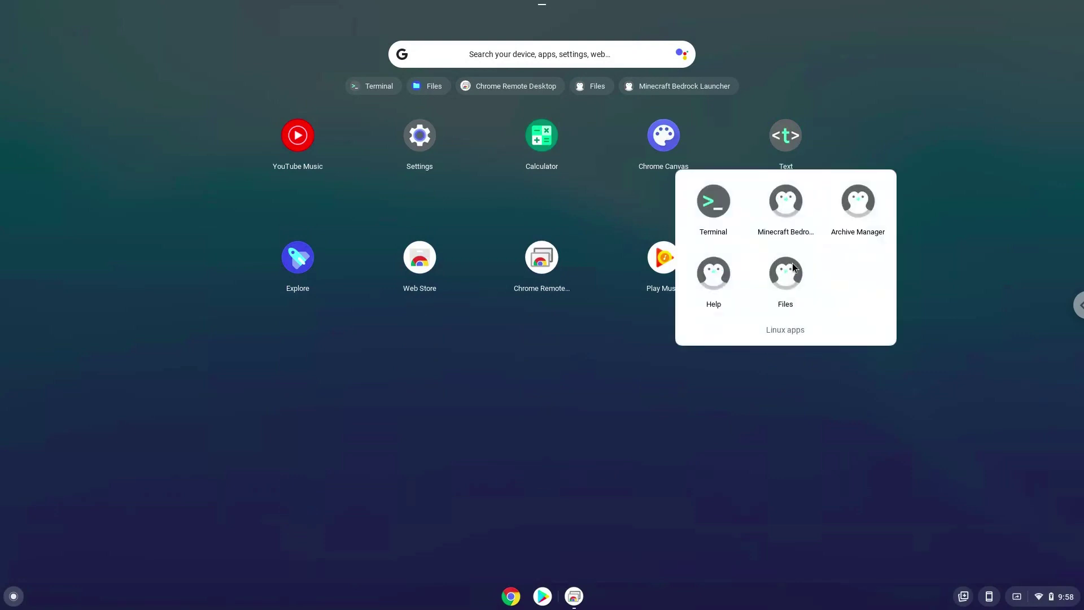
click(783, 204)
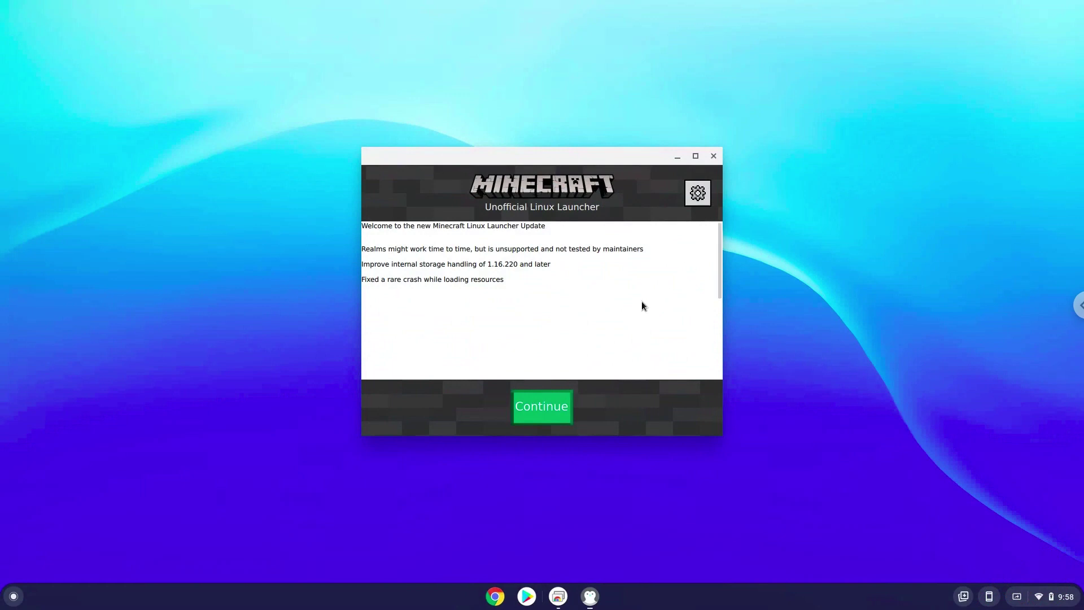
Step: Continue past the update notes to the Sign in screen and maximize the launcher window
click(549, 409)
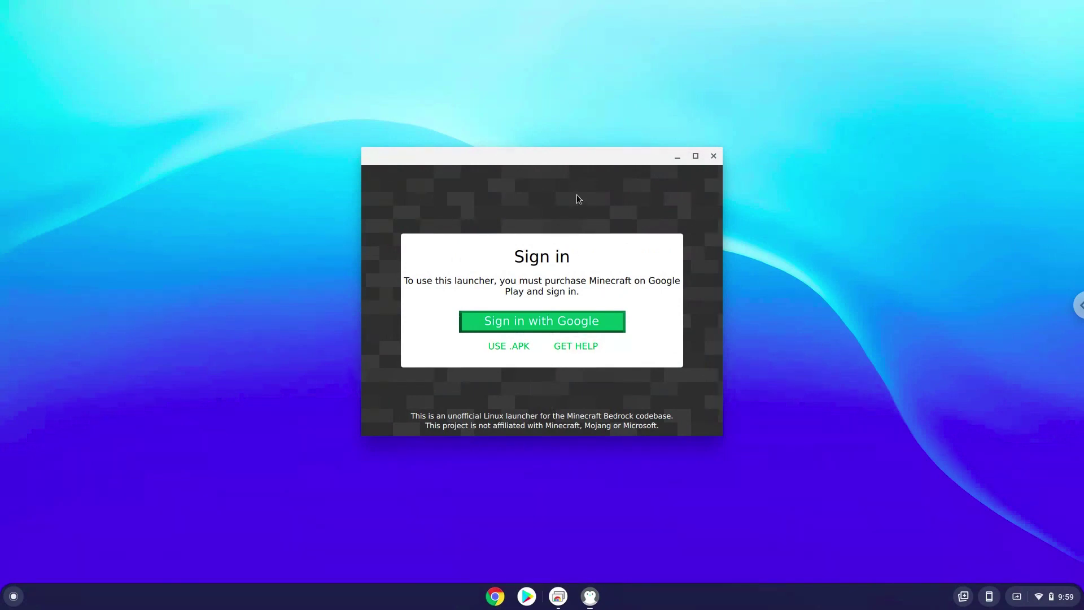
double_click(577, 156)
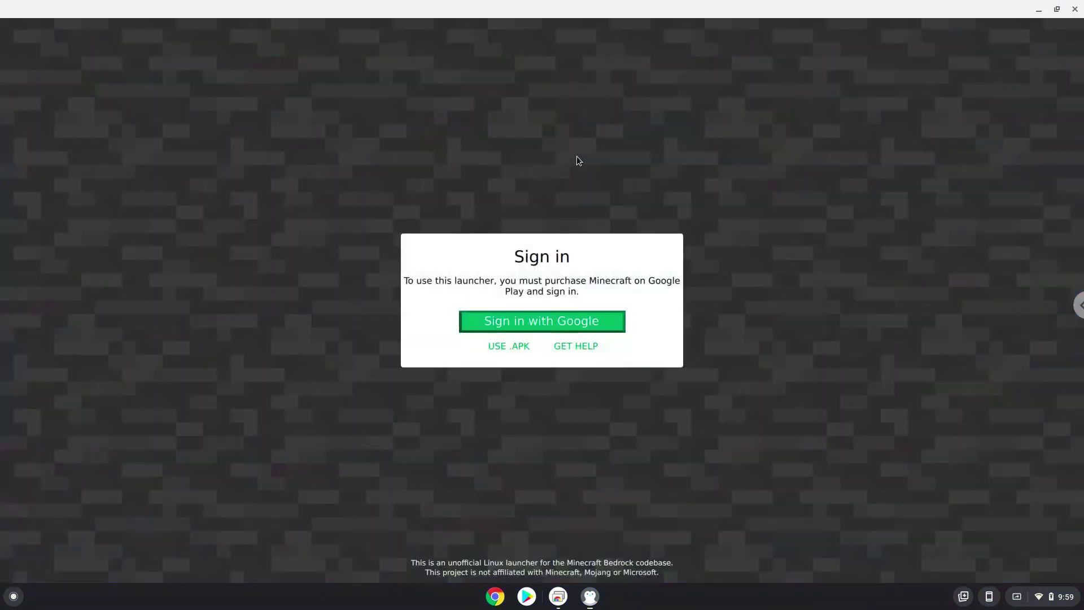